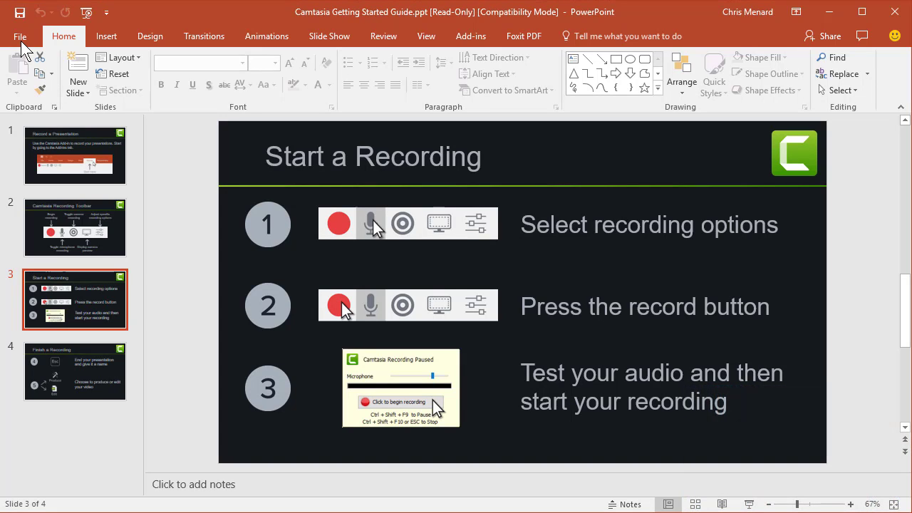
Start a new QuickStarter outline and search its topics for "workplace".
{"action": "left_click", "coordinate": [21, 39]}
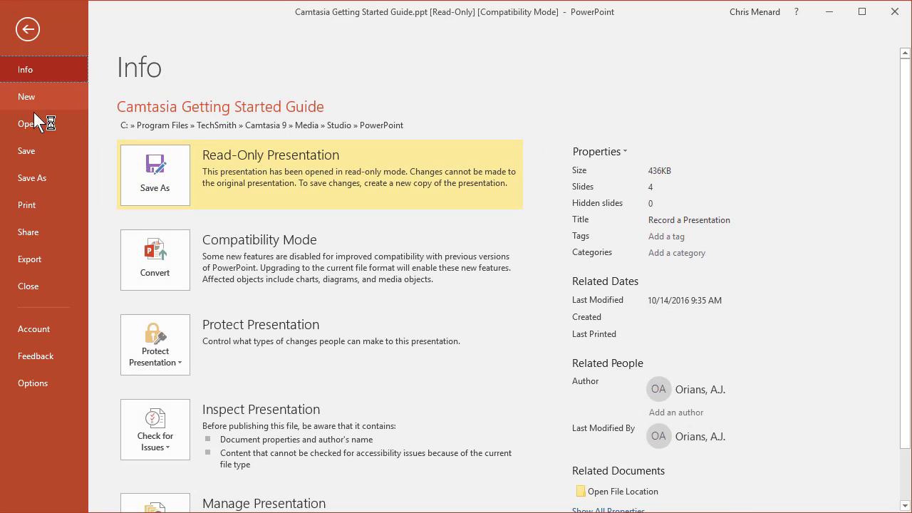
{"action": "left_click", "coordinate": [48, 101]}
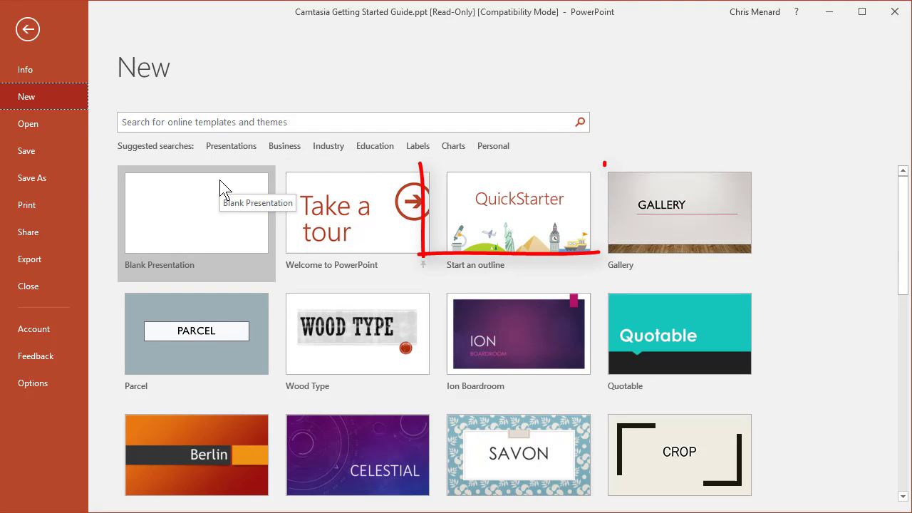
{"action": "left_click", "coordinate": [522, 227]}
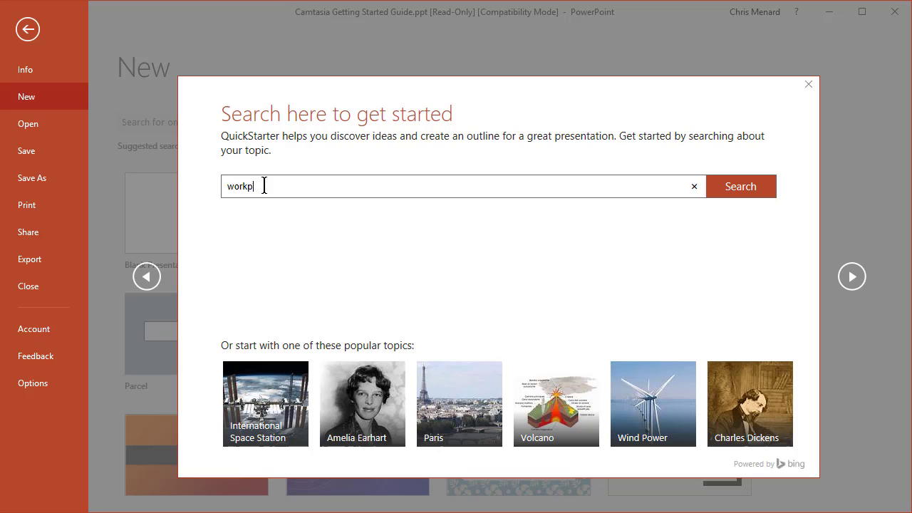
{"action": "left_click", "coordinate": [728, 191]}
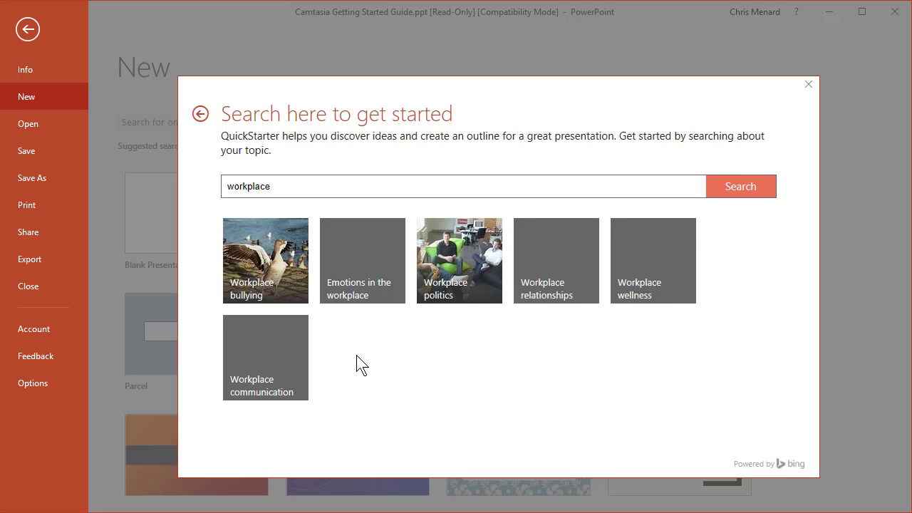
Create the outline from the Workplace relationships topic with all starter slides and the white look with orange and gray bars.
{"action": "left_click", "coordinate": [561, 264]}
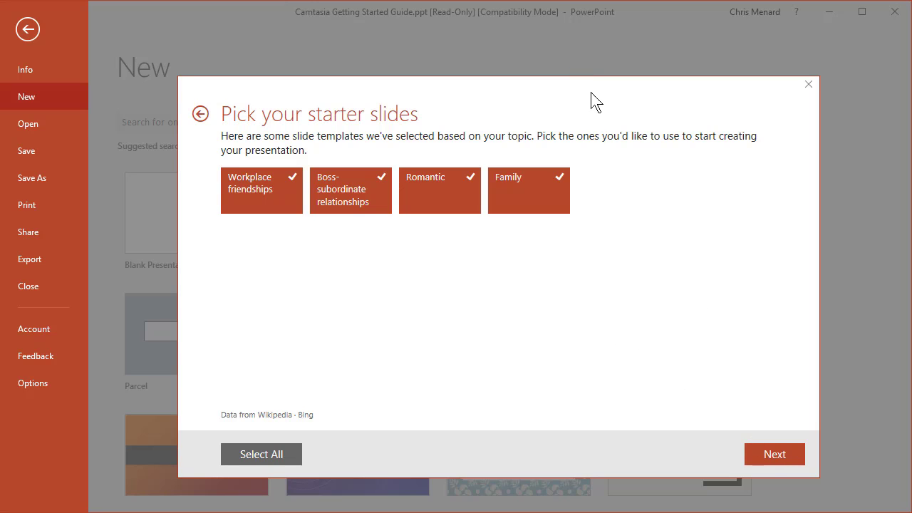
{"action": "left_click", "coordinate": [775, 457]}
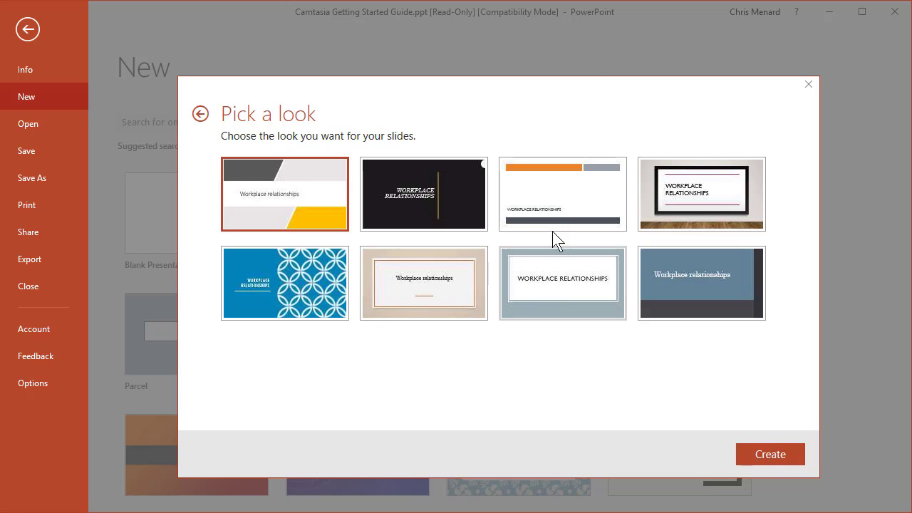
{"action": "left_click", "coordinate": [568, 209]}
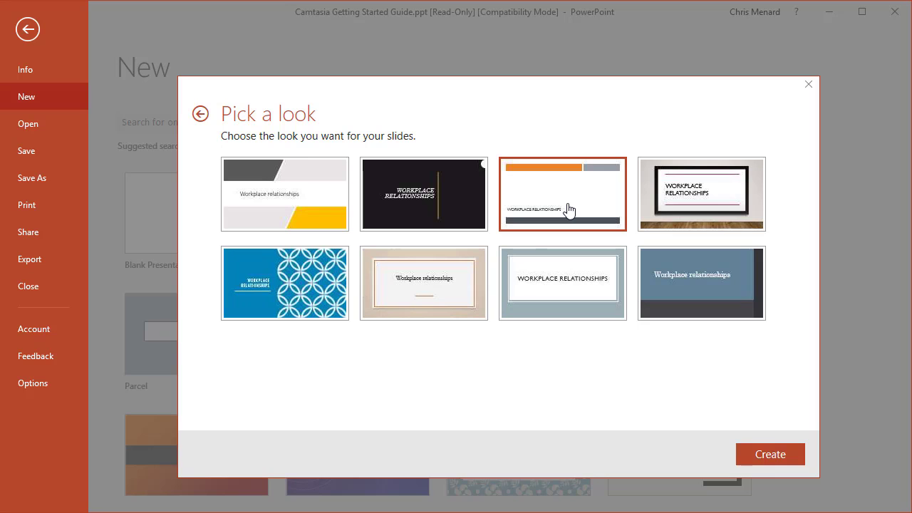
{"action": "left_click", "coordinate": [764, 456]}
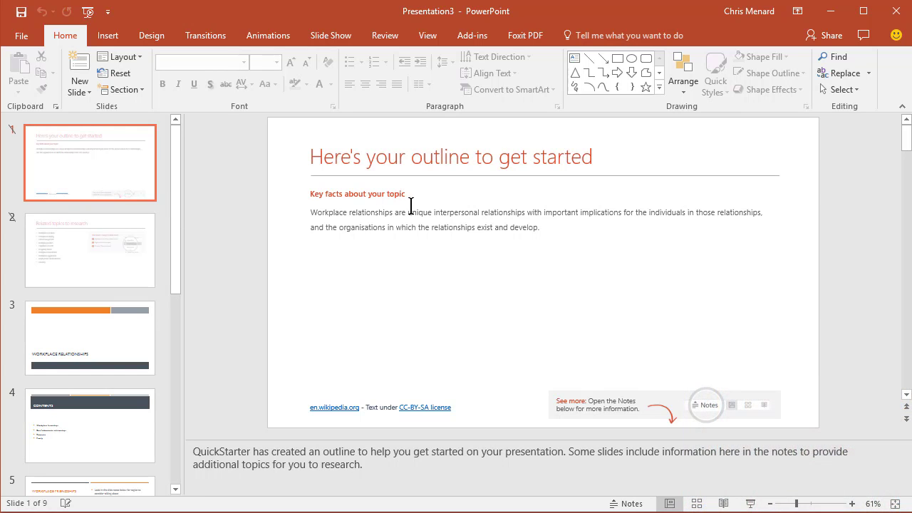
Review the generated outline slides, from the related research topics through the title, contents and individual topic slides.
{"action": "left_click", "coordinate": [118, 261]}
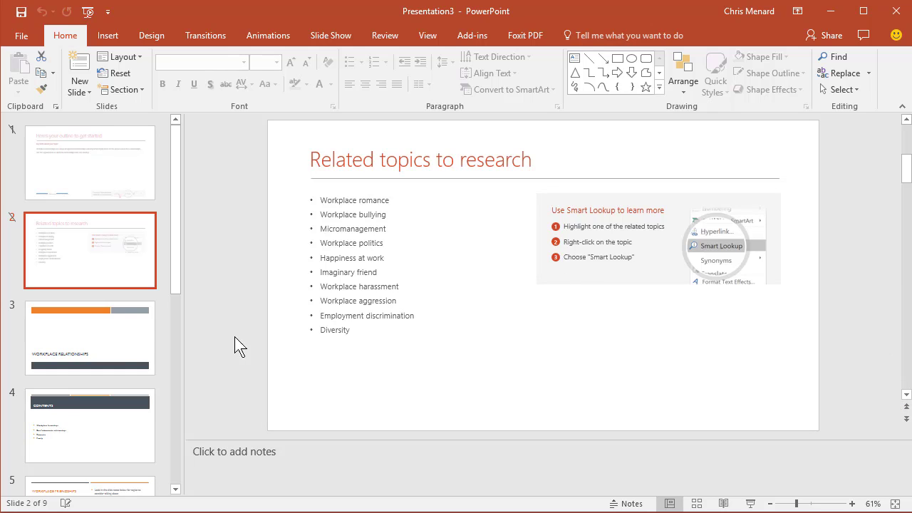
{"action": "left_click", "coordinate": [136, 349]}
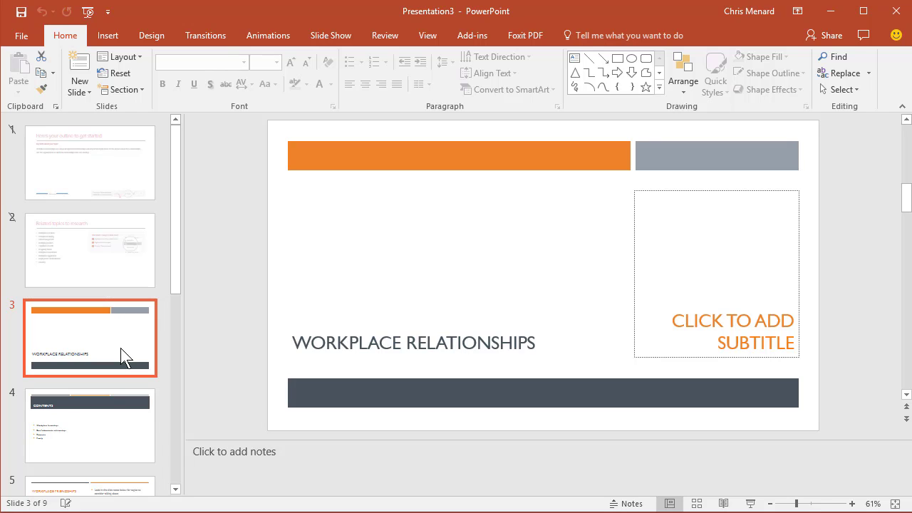
{"action": "left_click_drag", "start_coordinate": [174, 274], "coordinate": [170, 369]}
{"action": "left_click", "coordinate": [116, 243]}
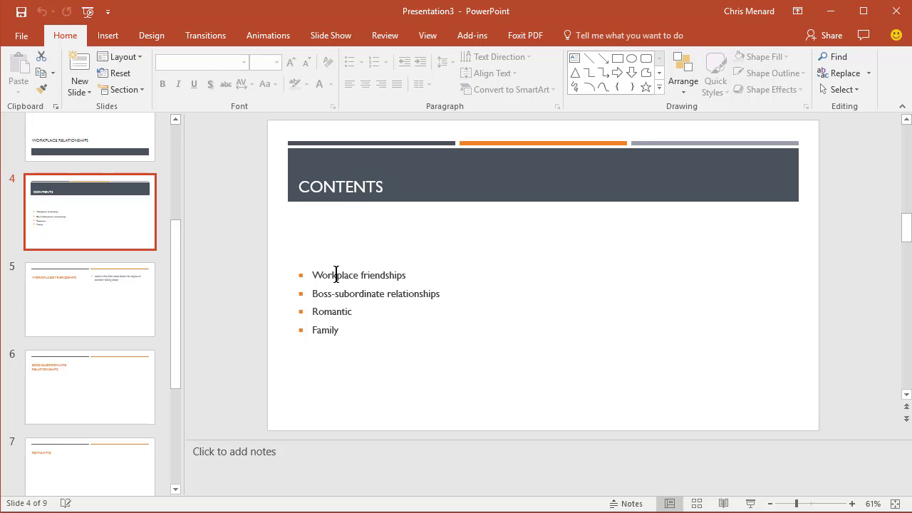
{"action": "left_click", "coordinate": [149, 315]}
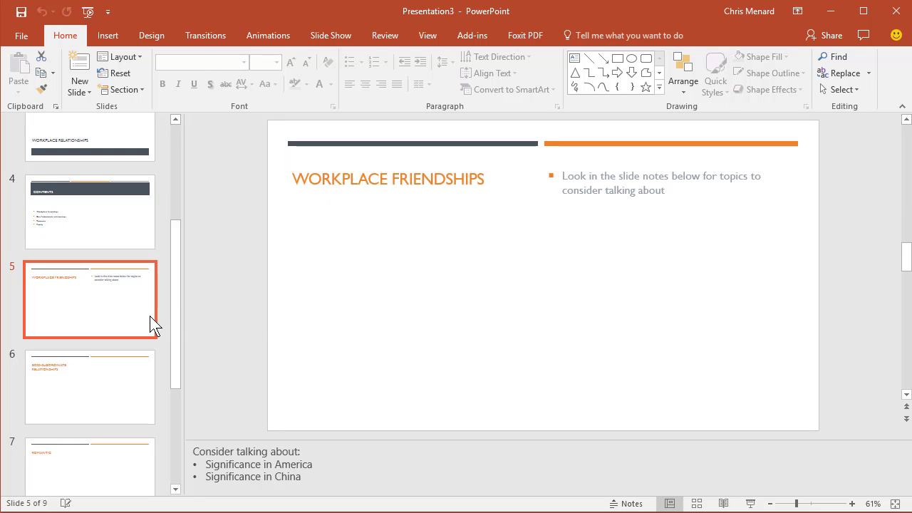
{"action": "left_click", "coordinate": [127, 239]}
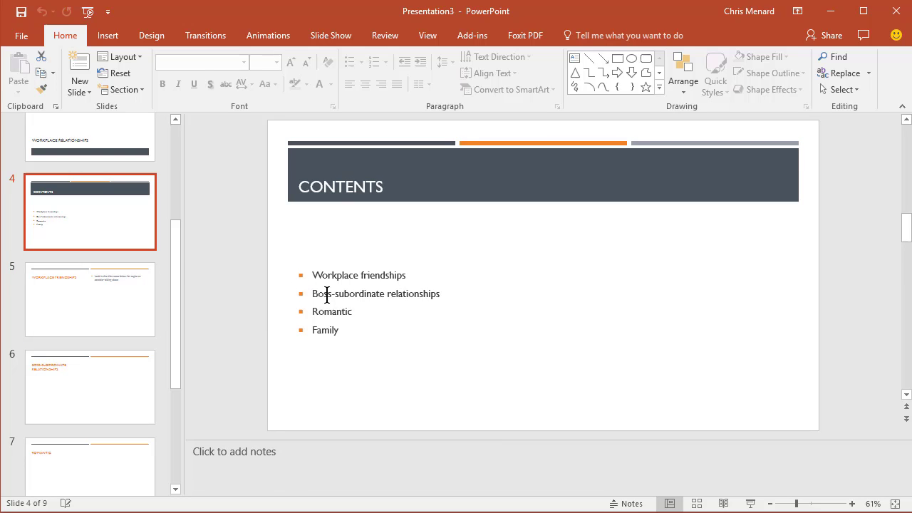
{"action": "left_click", "coordinate": [141, 397]}
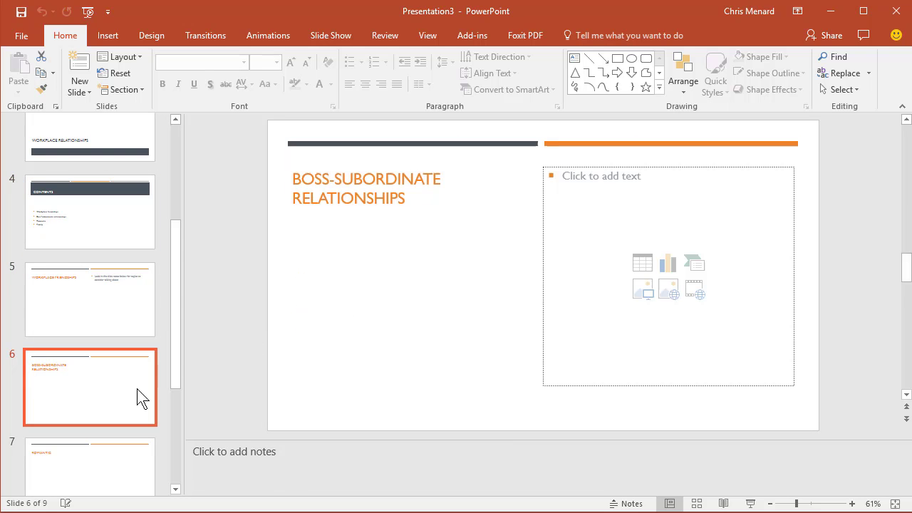
{"action": "left_click", "coordinate": [123, 450]}
{"action": "scroll", "coordinate": [121, 456], "scroll_direction": "down", "scroll_amount": 2}
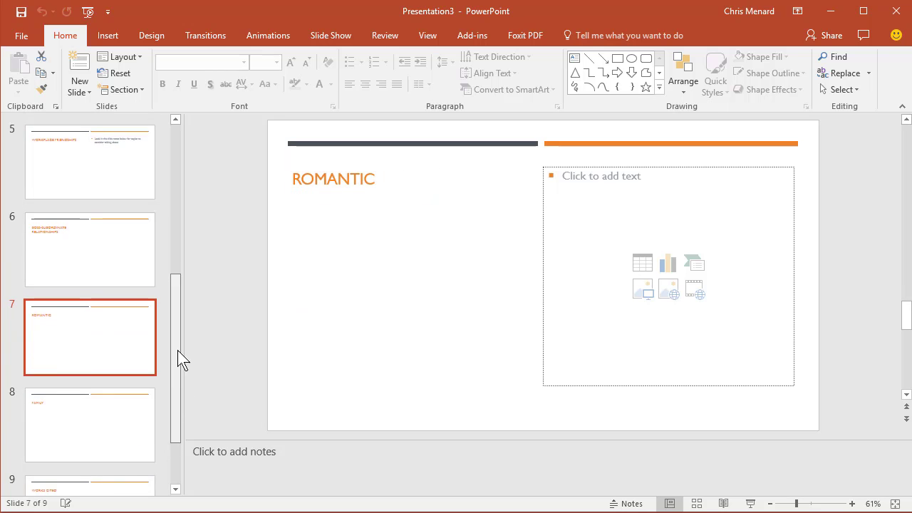
Run Smart Lookup on "Workplace bullying" from the related topics slide and browse the Explore results.
{"action": "scroll", "coordinate": [178, 349], "scroll_direction": "up", "scroll_amount": 5}
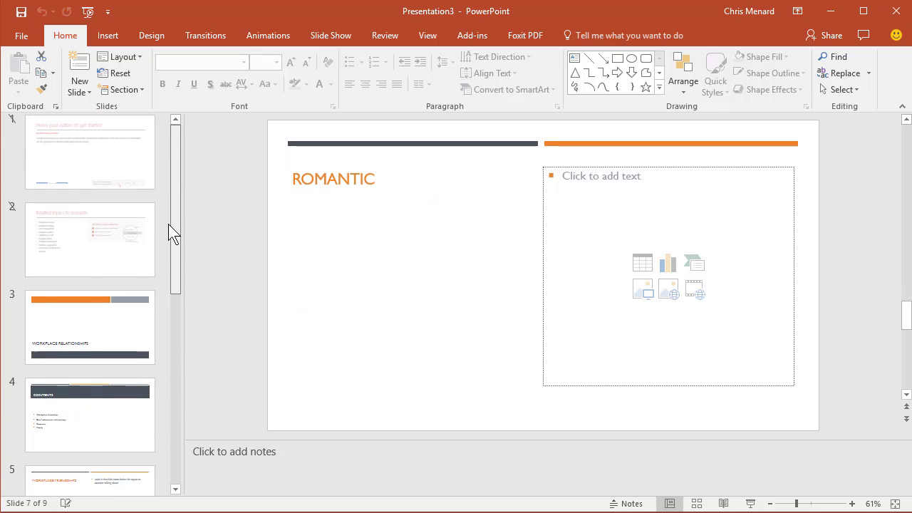
{"action": "left_click", "coordinate": [129, 265]}
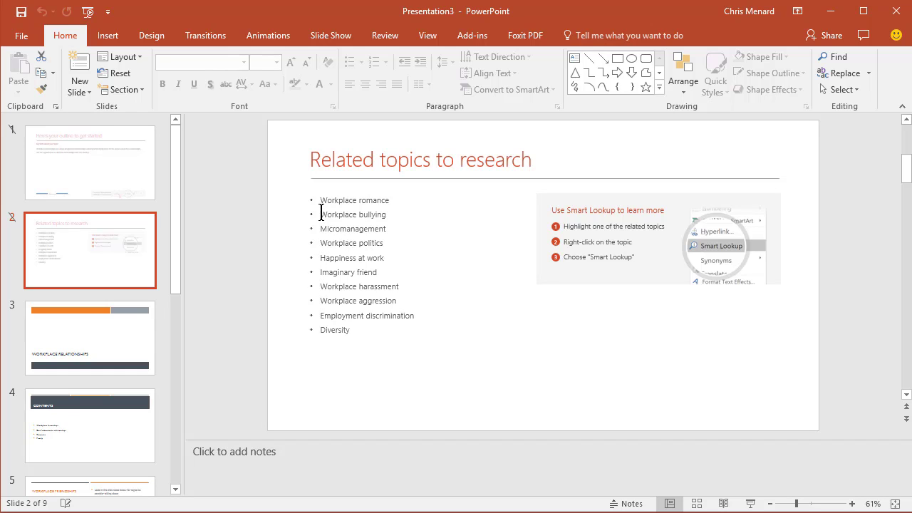
{"action": "left_click_drag", "start_coordinate": [321, 213], "coordinate": [386, 215]}
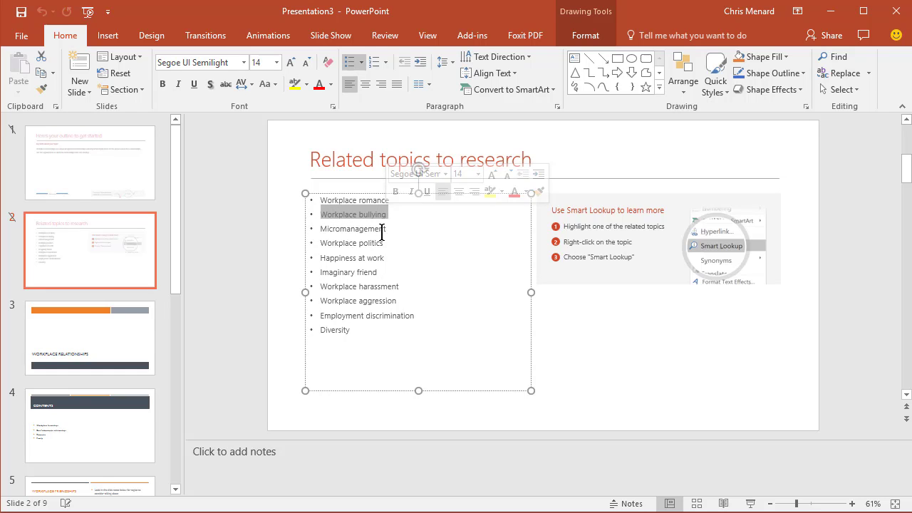
{"action": "left_click", "coordinate": [390, 38]}
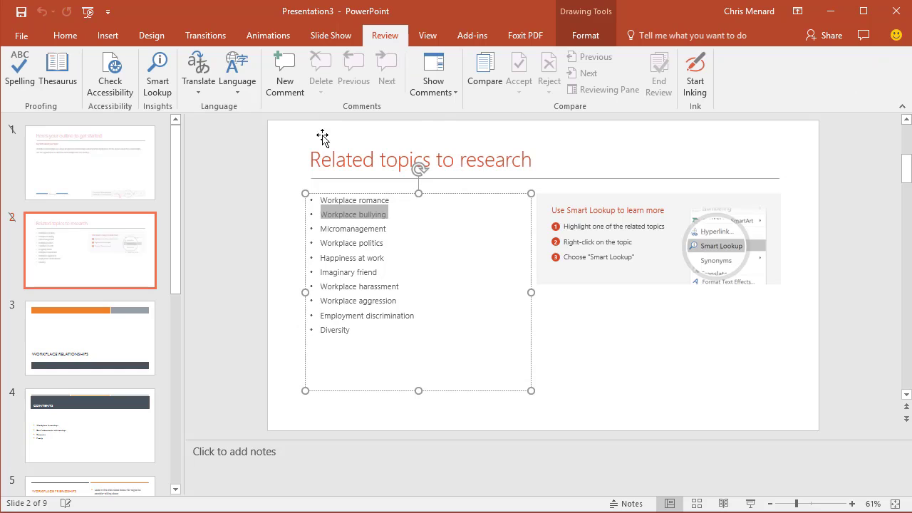
{"action": "left_click", "coordinate": [158, 79]}
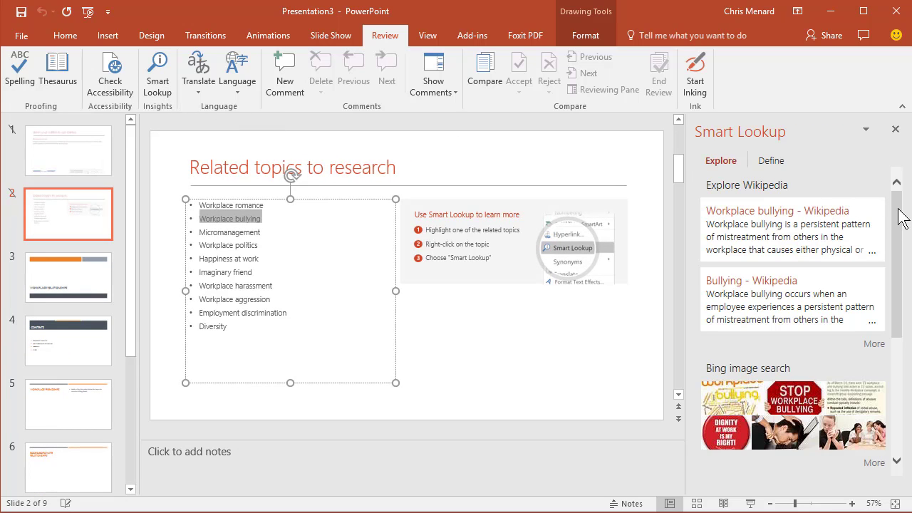
{"action": "left_click_drag", "start_coordinate": [899, 242], "coordinate": [898, 290]}
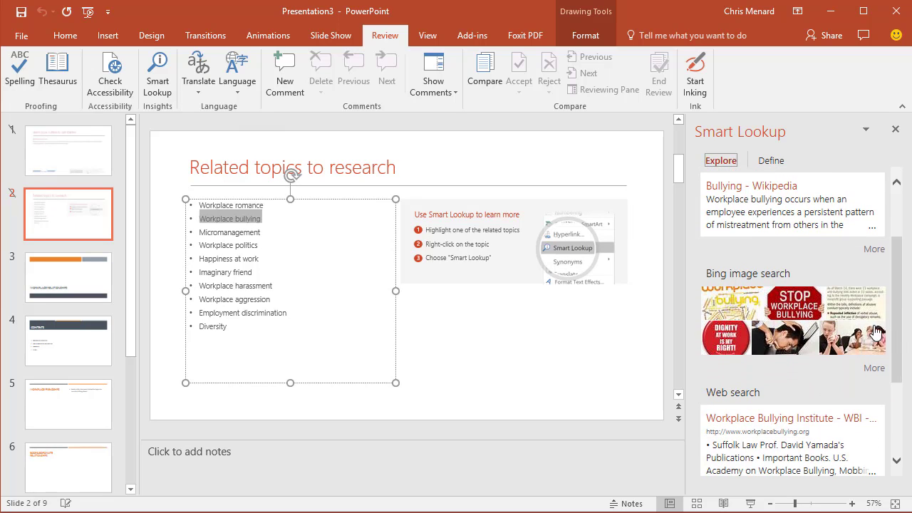
{"action": "left_click_drag", "start_coordinate": [895, 328], "coordinate": [897, 301]}
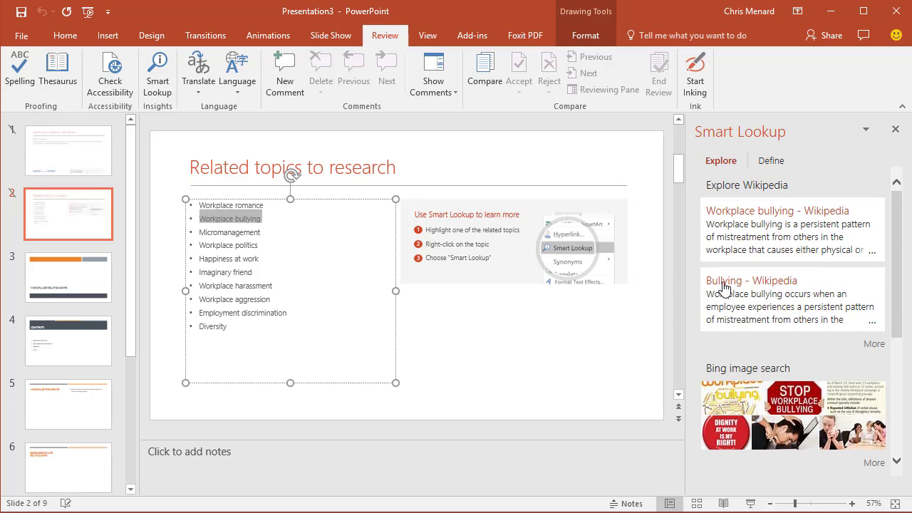
Run Smart Lookup on "workplace romance" through the Tell Me search, browse the results and deselect the topics text.
{"action": "left_click", "coordinate": [653, 37]}
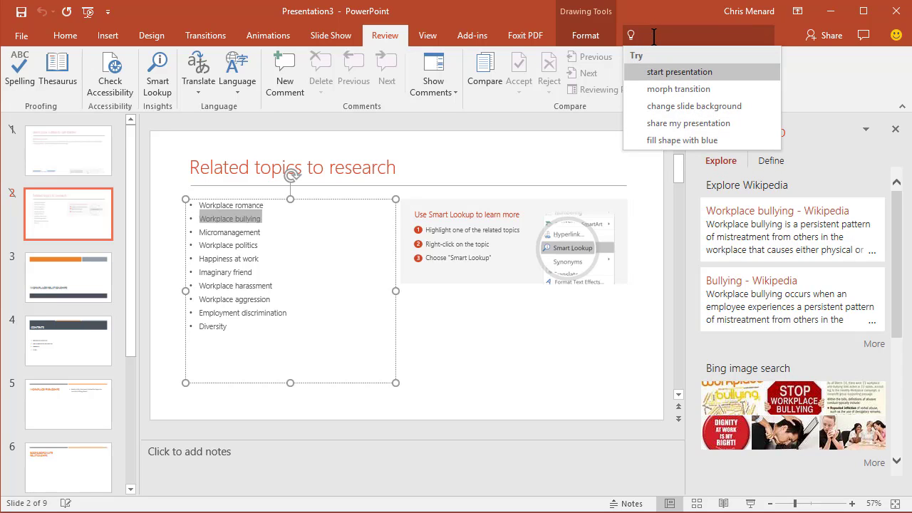
{"action": "type", "text": "workpla"}
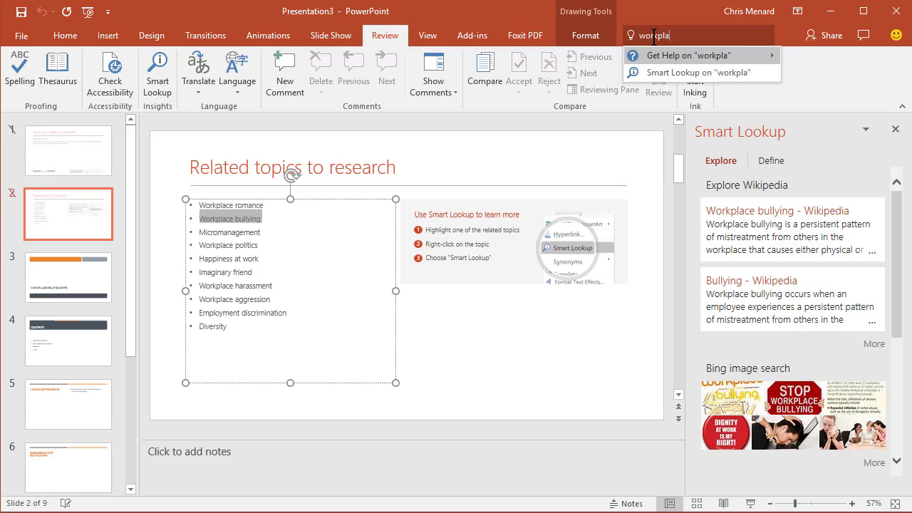
{"action": "type", "text": "ce romance"}
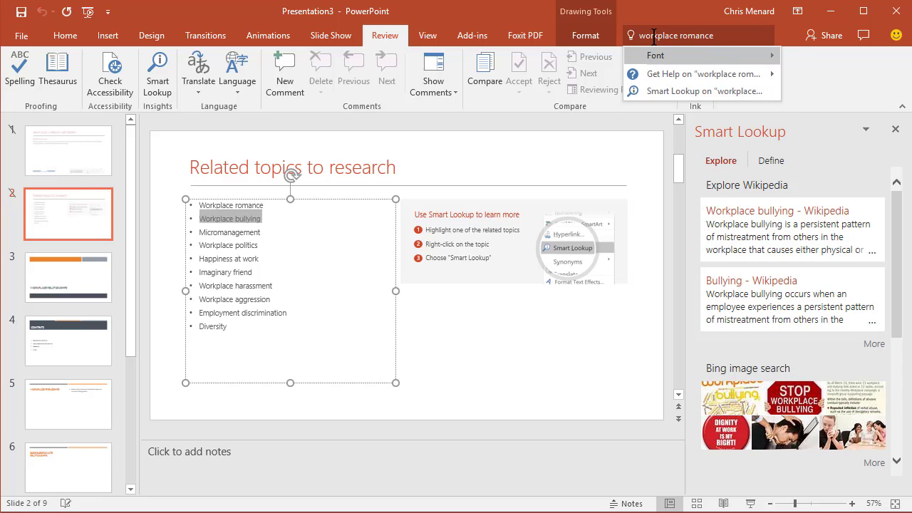
{"action": "left_click", "coordinate": [693, 91]}
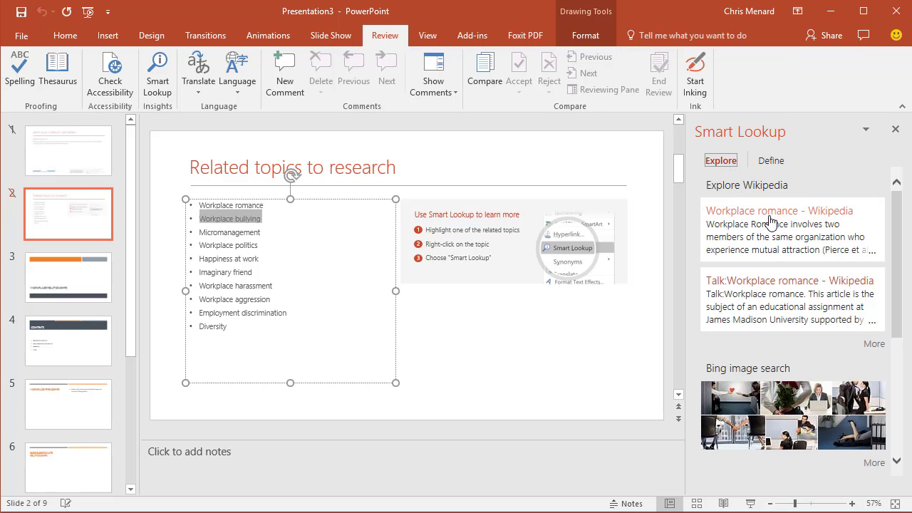
{"action": "scroll", "coordinate": [841, 242], "scroll_direction": "down", "scroll_amount": 5}
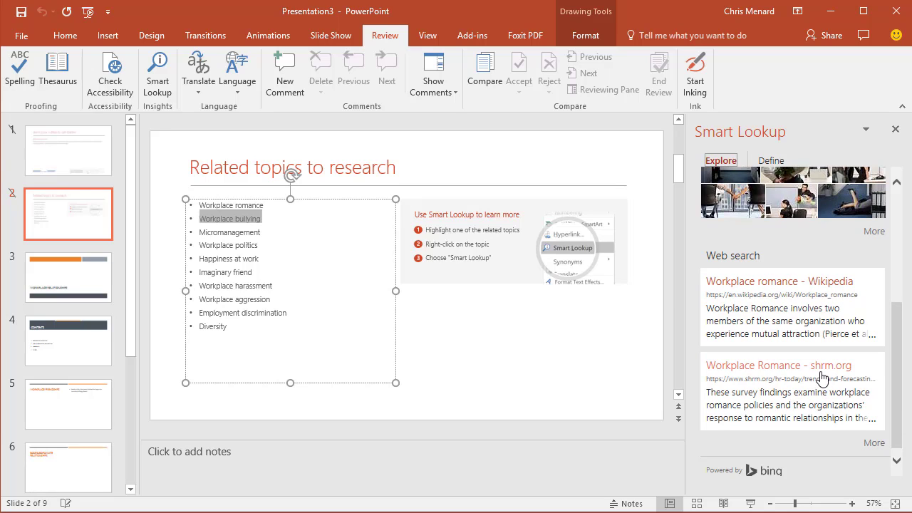
{"action": "scroll", "coordinate": [819, 385], "scroll_direction": "down", "scroll_amount": 1}
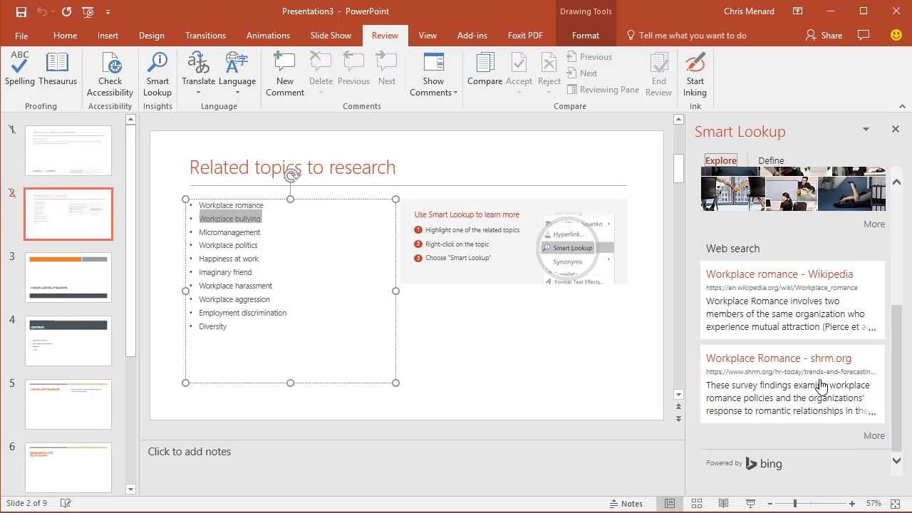
{"action": "scroll", "coordinate": [798, 382], "scroll_direction": "up", "scroll_amount": 3}
{"action": "left_click", "coordinate": [570, 356]}
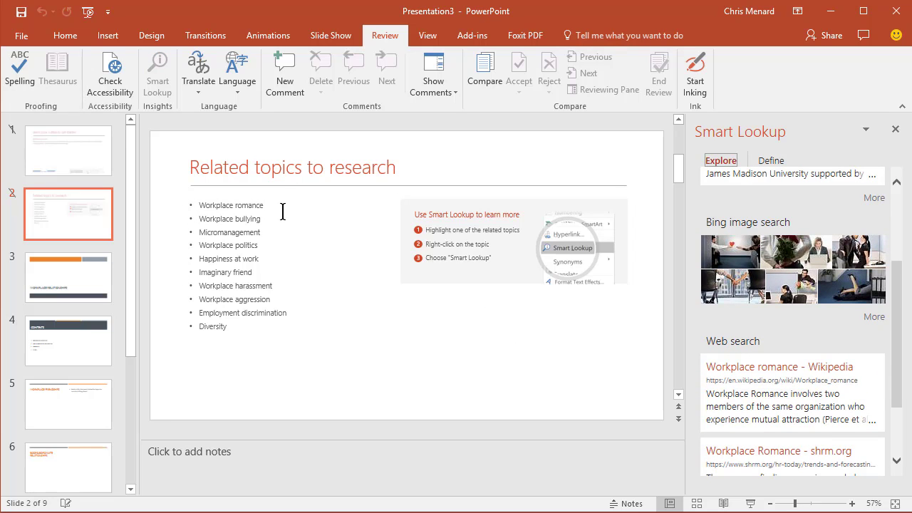
Check where QuickStarter is offered among the new presentation templates and return to the slides.
{"action": "left_click", "coordinate": [23, 36]}
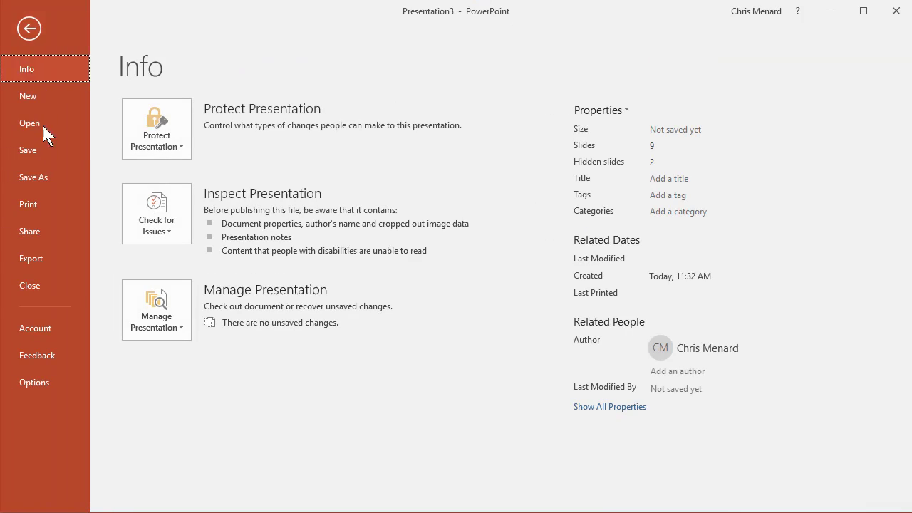
{"action": "left_click", "coordinate": [47, 96]}
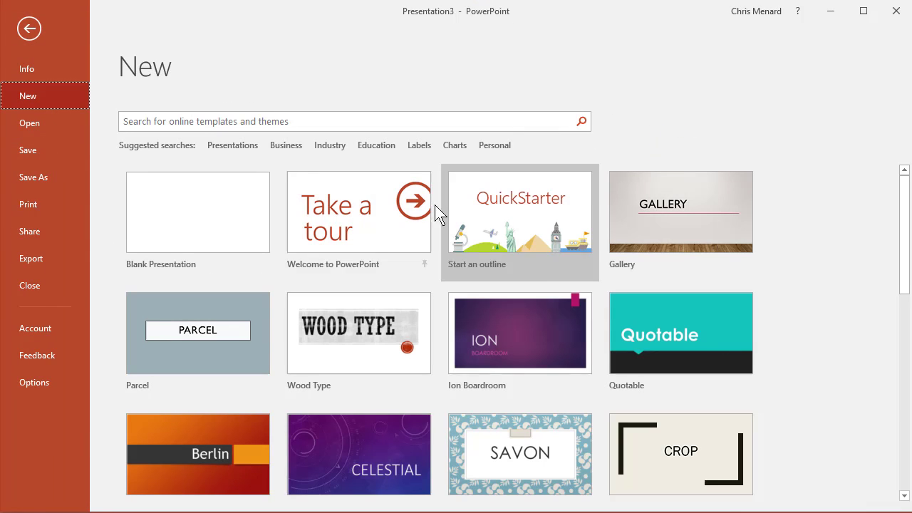
{"action": "left_click", "coordinate": [32, 37]}
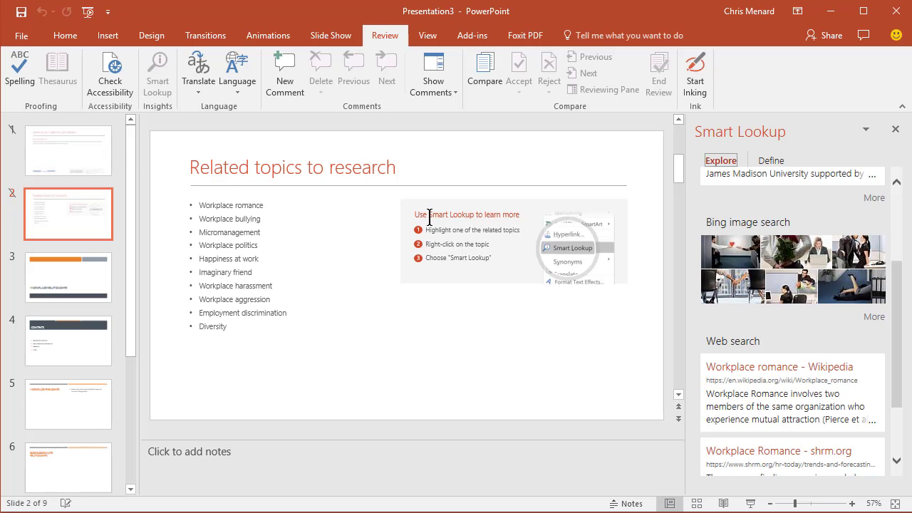